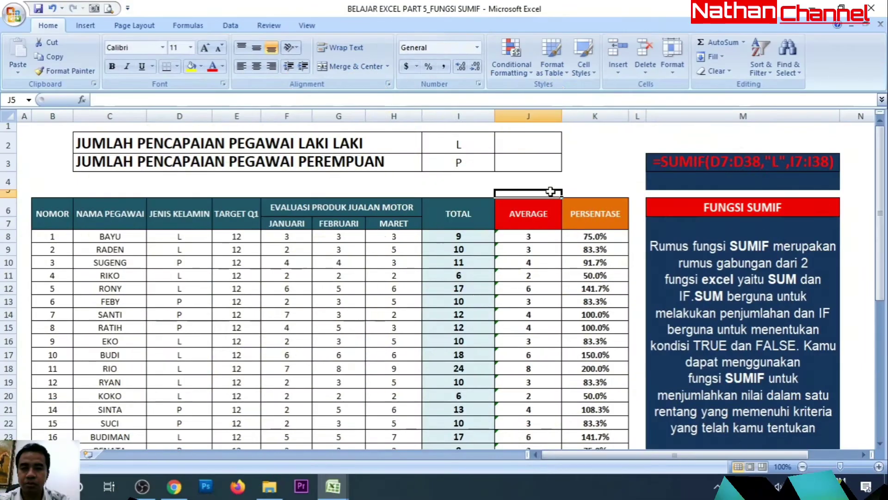
Step: Begin a =SUMIF( formula in J2, next to the L code in I2
{"action": "left_click", "coordinate": [360, 183]}
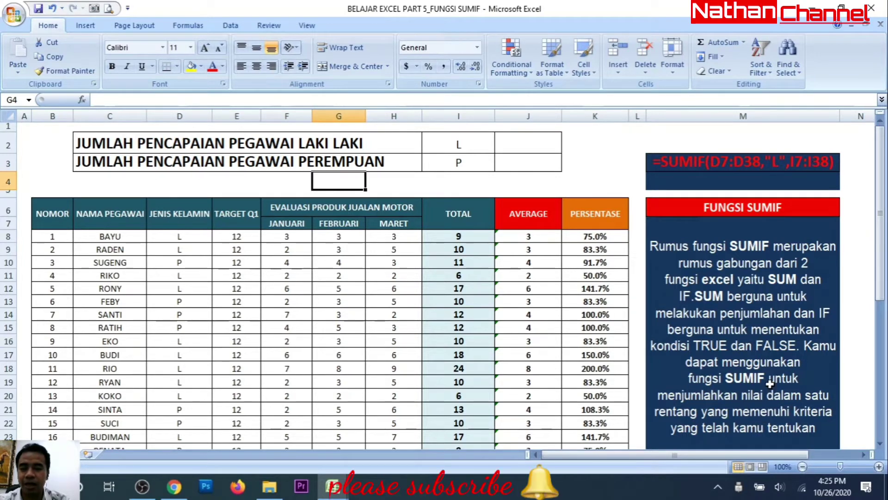
{"action": "scroll", "coordinate": [771, 386], "scroll_direction": "down", "scroll_amount": 1}
{"action": "scroll", "coordinate": [769, 384], "scroll_direction": "up", "scroll_amount": 1}
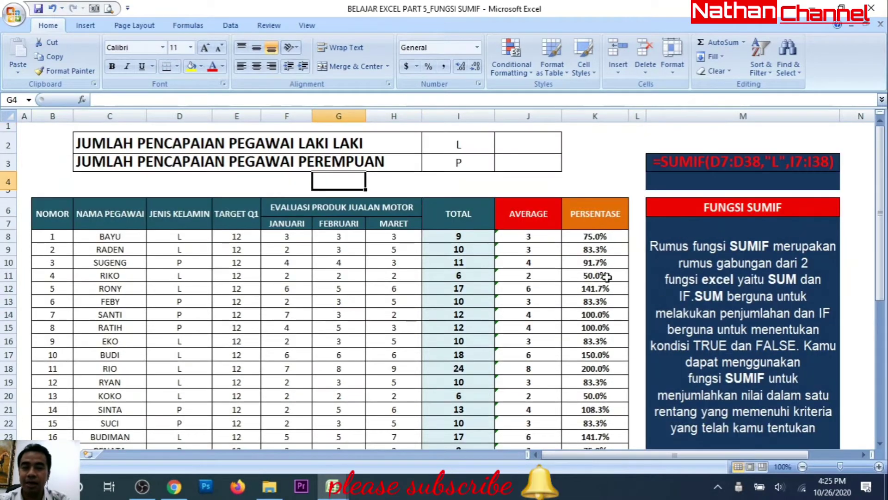
{"action": "left_click", "coordinate": [60, 216]}
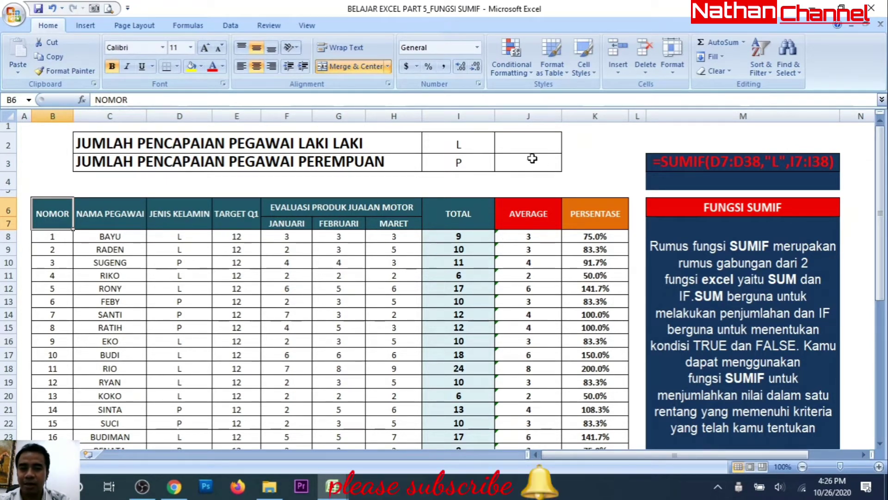
{"action": "left_click", "coordinate": [524, 144]}
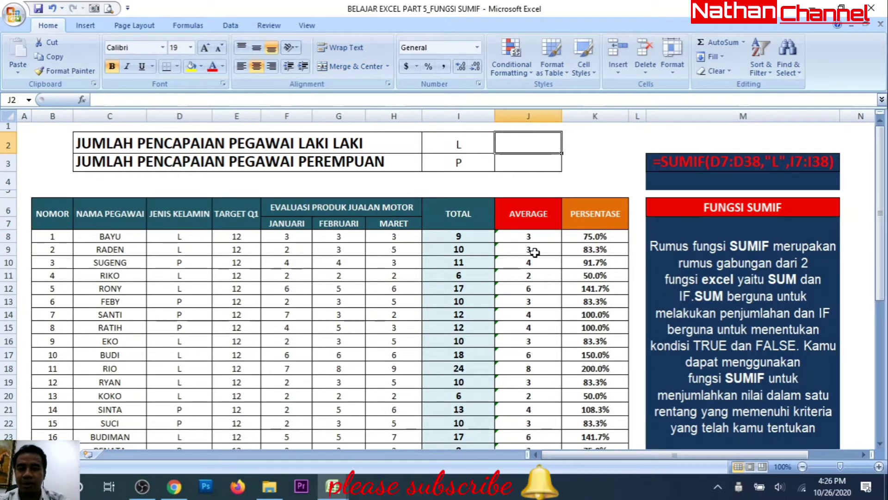
{"action": "key", "text": "Left"}
{"action": "key", "text": "Left"}
{"action": "key", "text": "Right"}
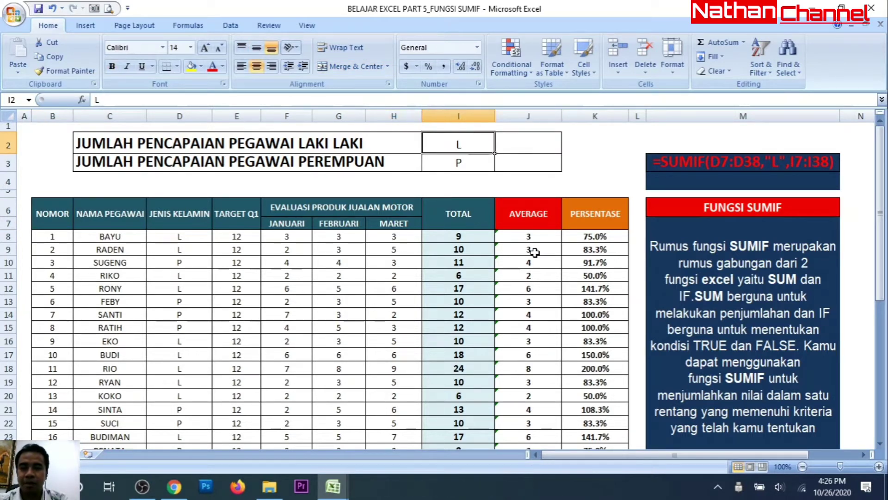
{"action": "key", "text": "Right"}
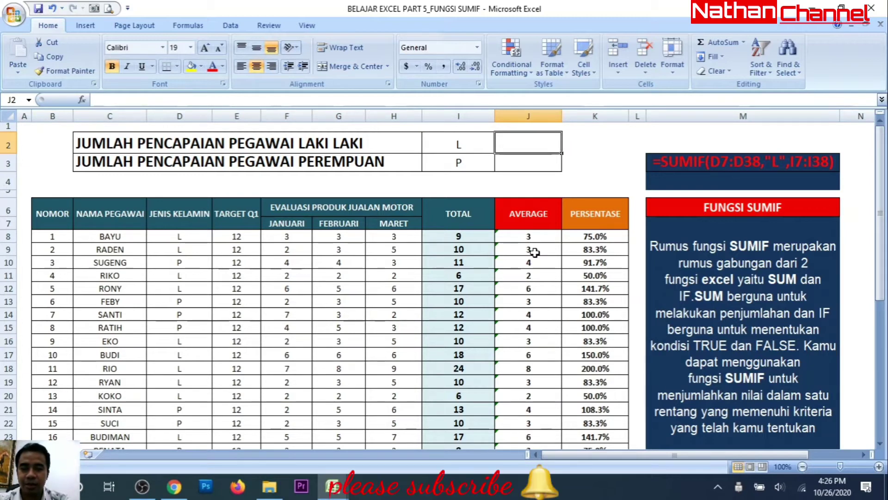
{"action": "type", "text": "="}
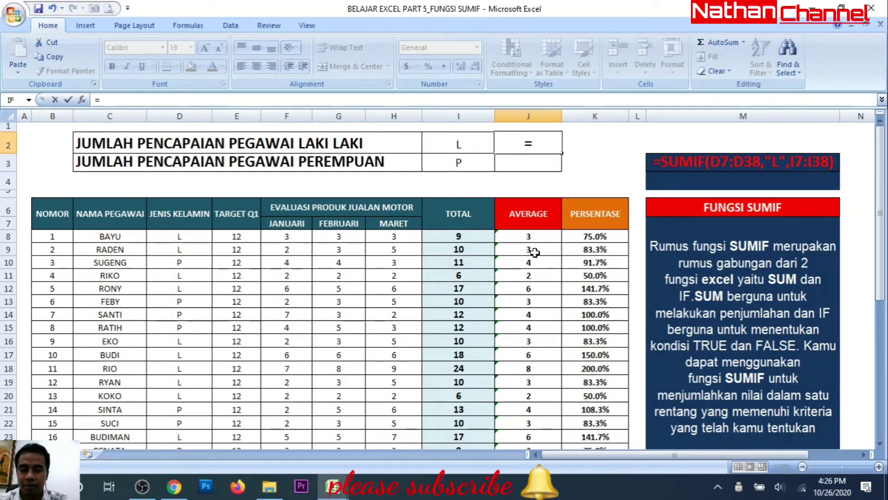
{"action": "type", "text": "SUMIF"}
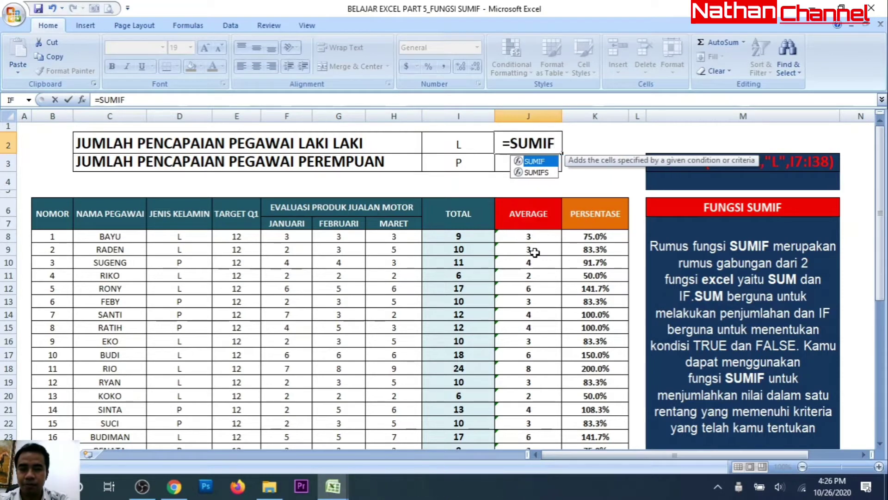
{"action": "type", "text": "("}
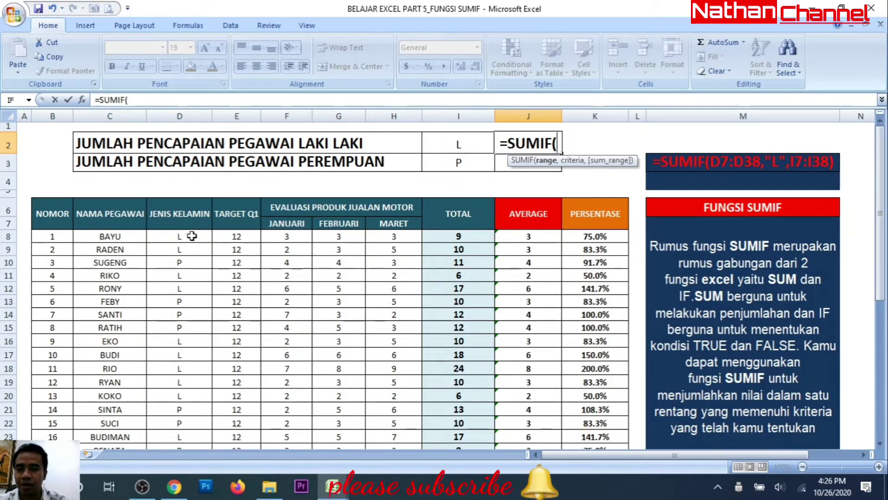
Step: Set the gender column D8:D39 as the SUMIF range, followed by a comma
{"action": "left_click_drag", "start_coordinate": [192, 236], "coordinate": [189, 461]}
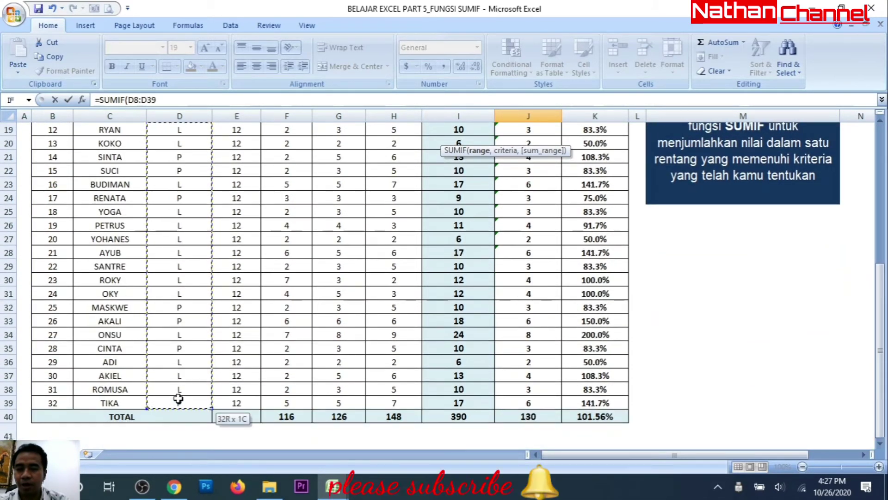
{"action": "left_click_drag", "start_coordinate": [188, 461], "coordinate": [180, 402]}
{"action": "scroll", "coordinate": [208, 315], "scroll_direction": "up", "scroll_amount": 2}
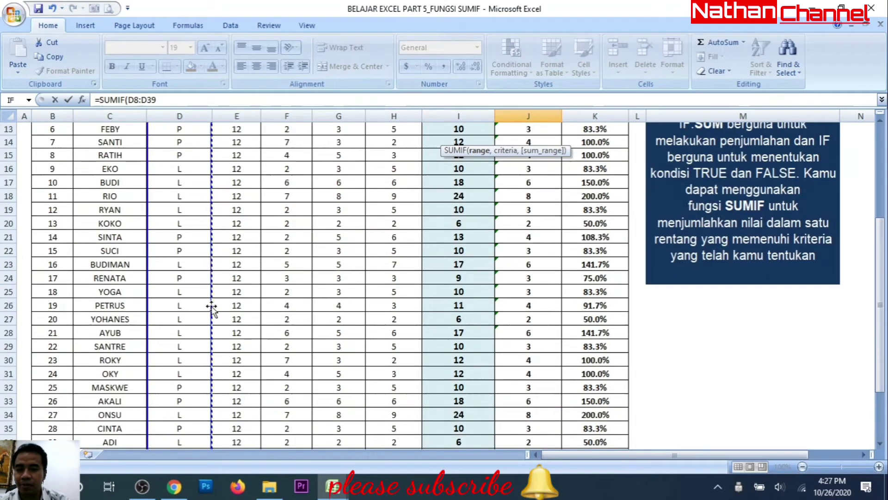
{"action": "scroll", "coordinate": [212, 307], "scroll_direction": "up", "scroll_amount": 3}
{"action": "scroll", "coordinate": [212, 307], "scroll_direction": "up", "scroll_amount": 1}
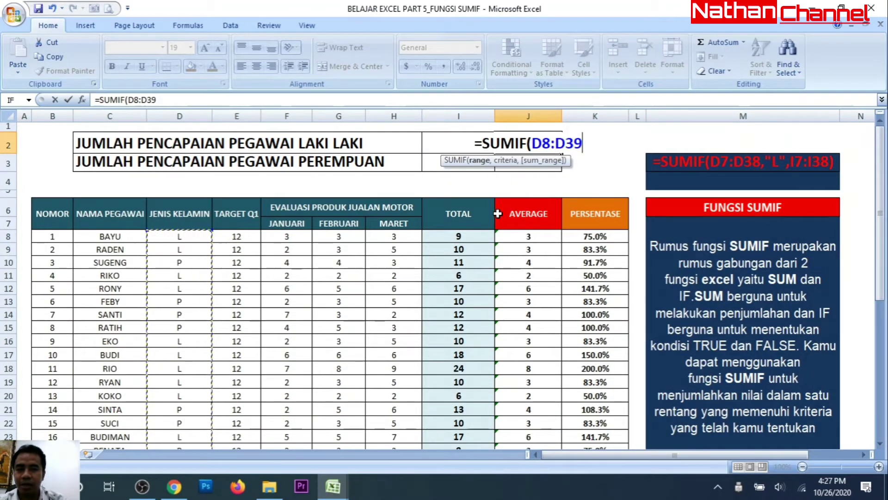
{"action": "type", "text": ","}
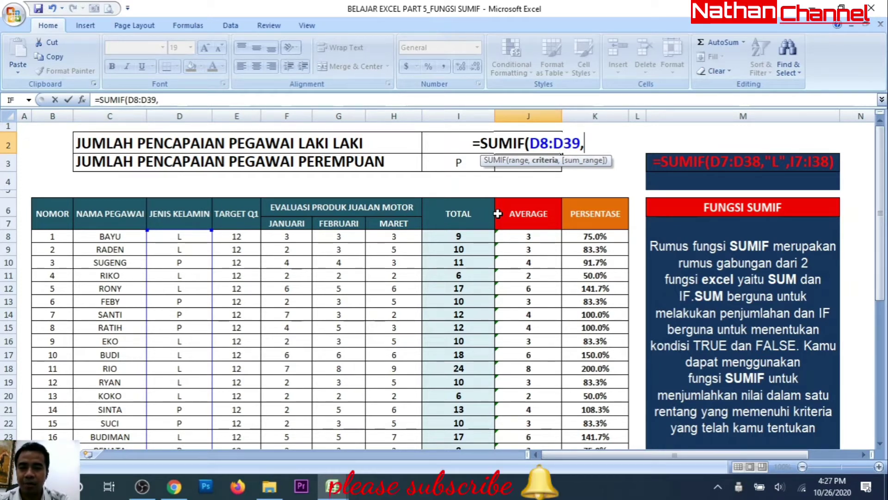
Step: Enter "L" as the criterion after D8:D39, removing a stray quote first
{"action": "type", "text": "\""}
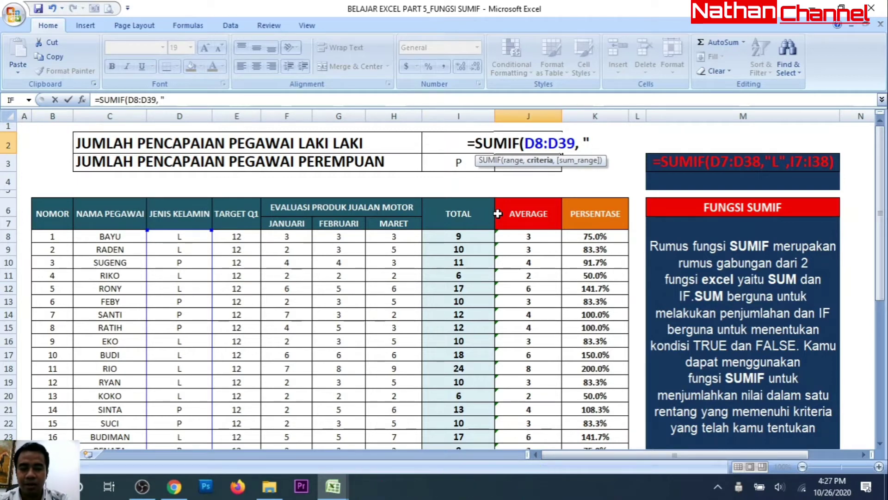
{"action": "key", "text": "BackSpace"}
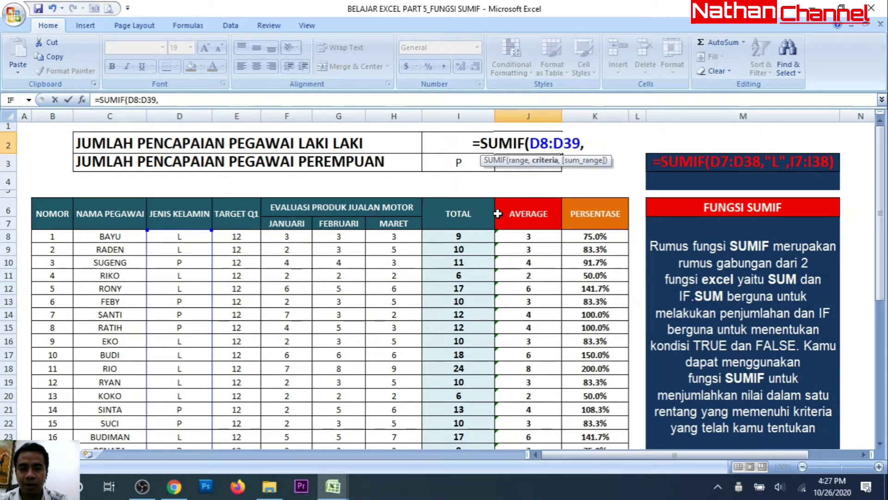
{"action": "type", "text": "\""}
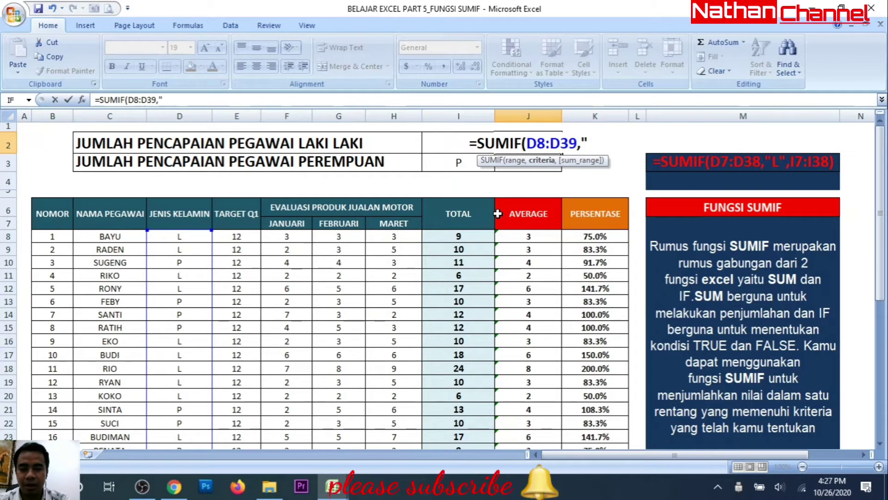
{"action": "type", "text": "L"}
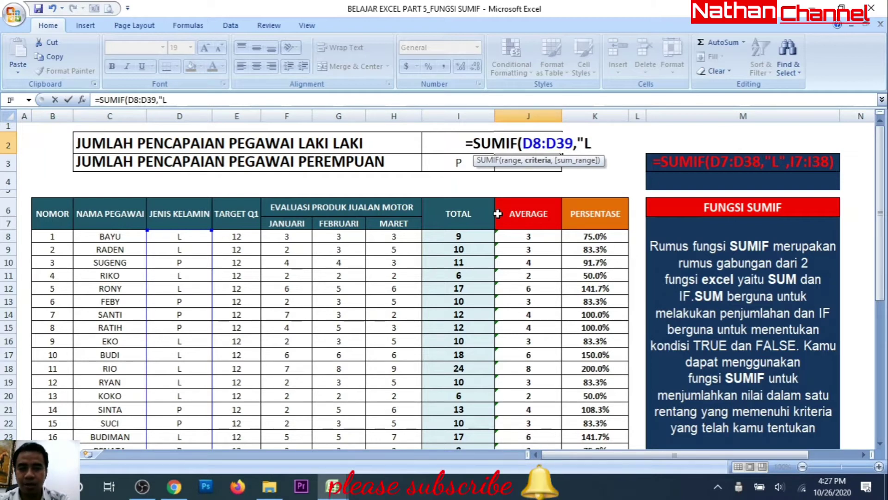
{"action": "type", "text": "\""}
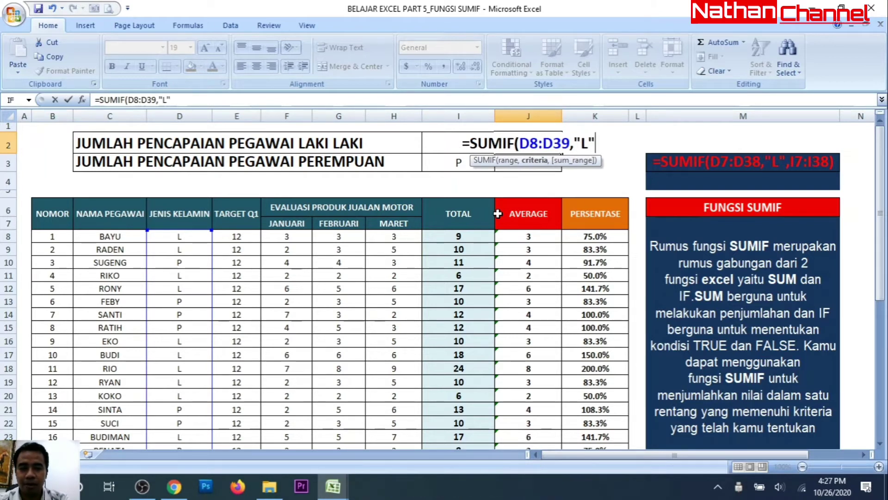
{"action": "type", "text": ","}
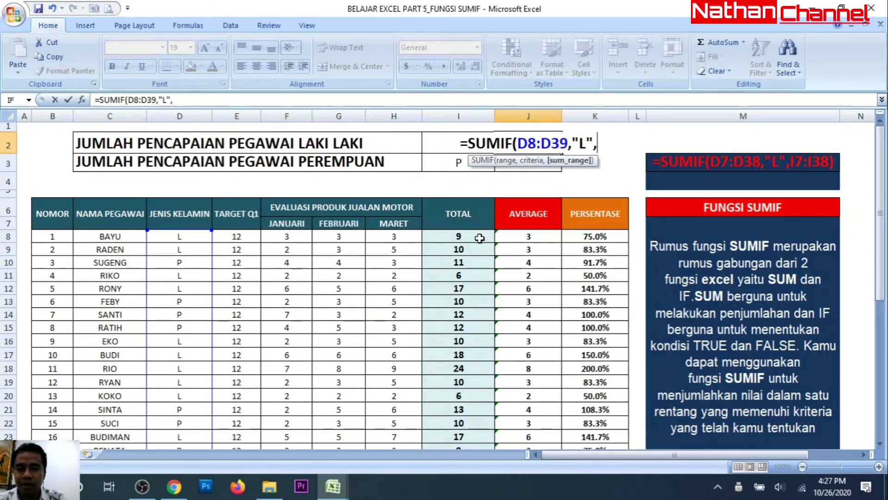
Step: Sum TOTAL column I8:I39 to finish =SUMIF(D8:D39,"L",I8:I39), giving 258 in J2
{"action": "mouse_move", "coordinate": [479, 238]}
{"action": "left_mouse_down"}
{"action": "mouse_move", "coordinate": [470, 463]}
{"action": "mouse_move", "coordinate": [460, 406]}
{"action": "left_mouse_up"}
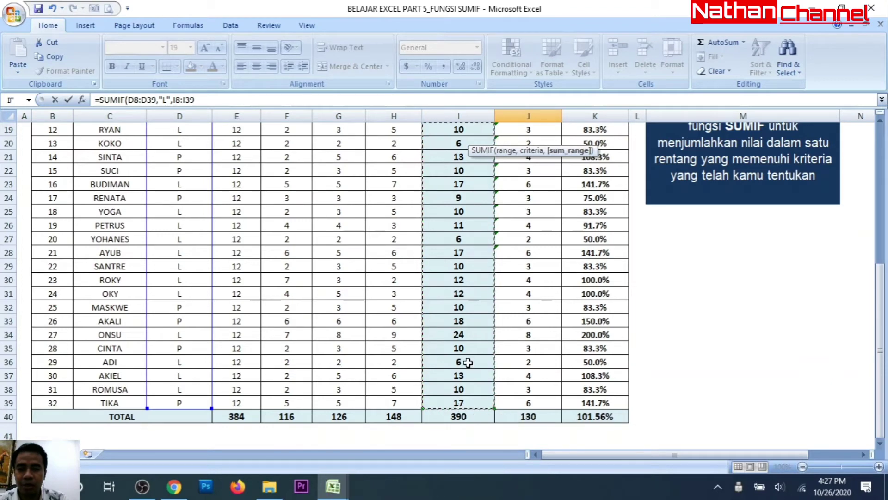
{"action": "scroll", "coordinate": [468, 362], "scroll_direction": "up", "scroll_amount": 4}
{"action": "scroll", "coordinate": [468, 362], "scroll_direction": "up", "scroll_amount": 2}
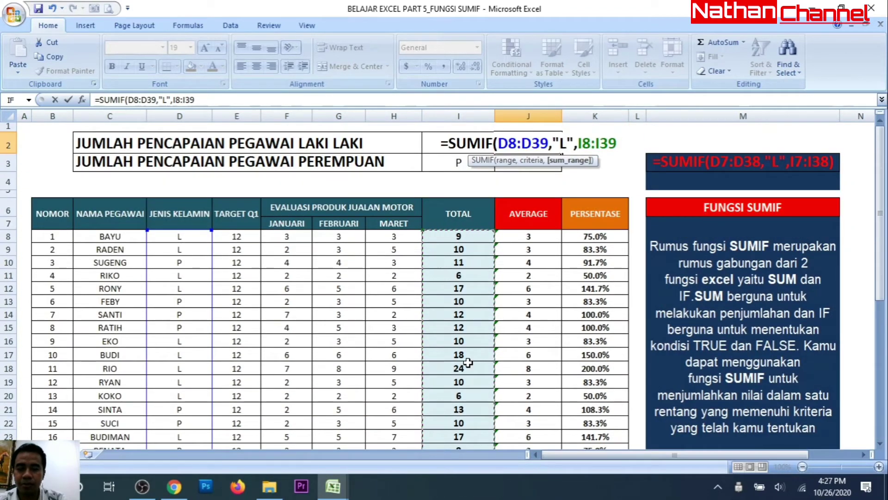
{"action": "type", "text": ")"}
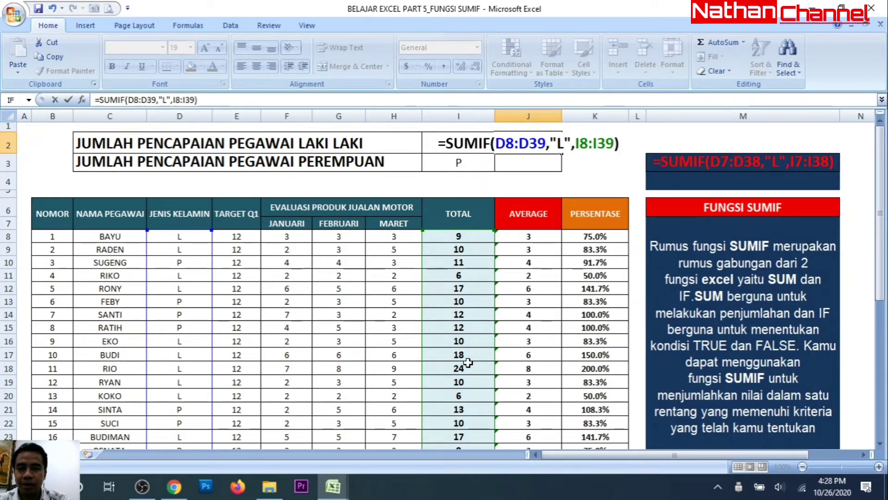
{"action": "key", "text": "Return"}
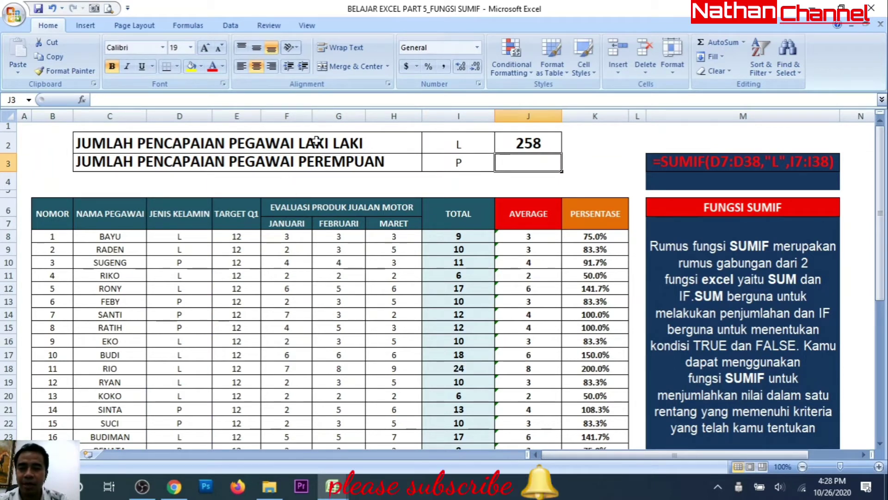
{"action": "left_click", "coordinate": [446, 146]}
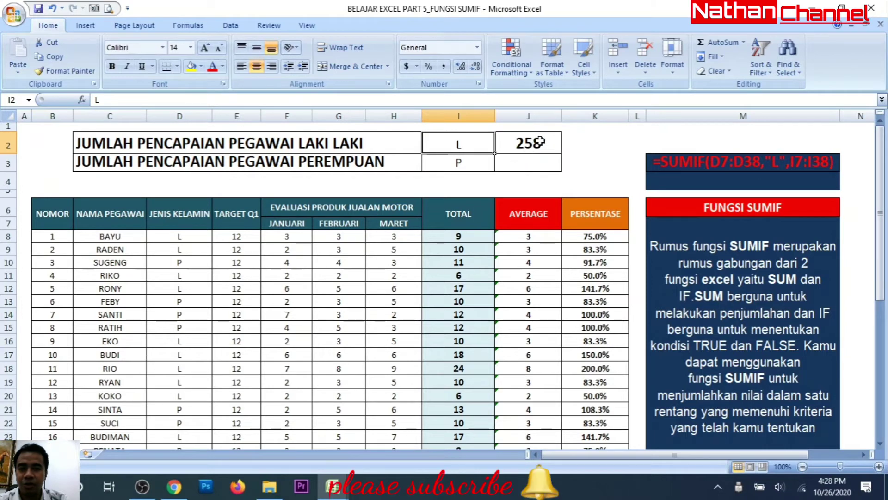
{"action": "left_click", "coordinate": [539, 161]}
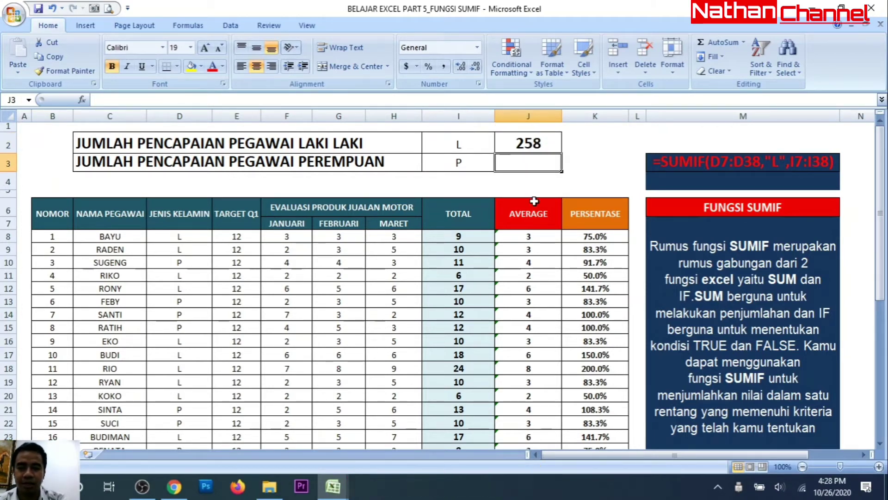
Step: In J3, start =SUMIF with range D8:D39 and criterion "P"
{"action": "type", "text": "=S"}
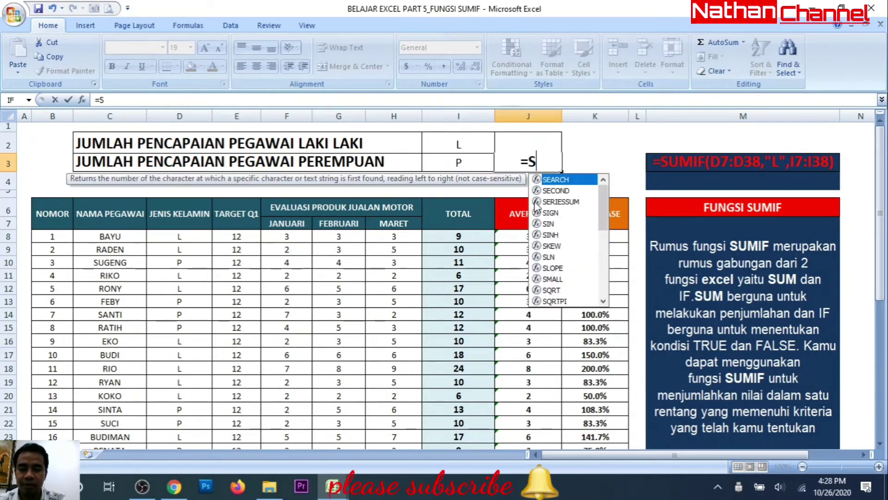
{"action": "type", "text": "UMIF("}
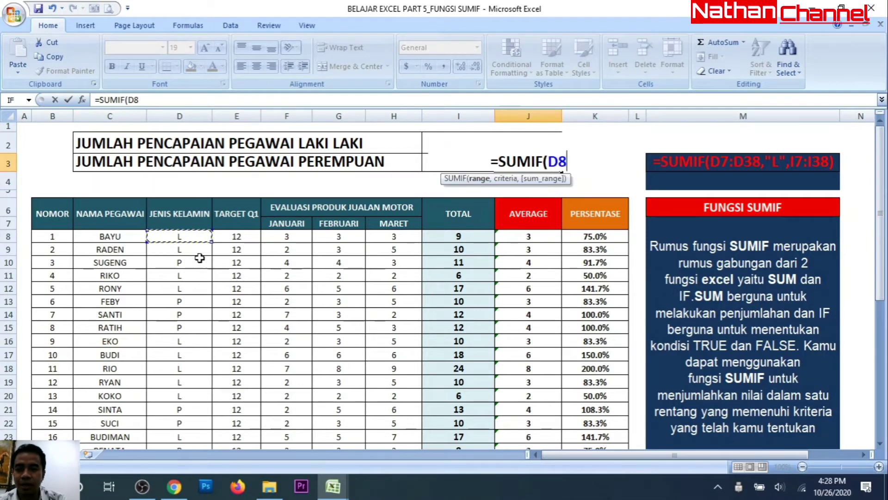
{"action": "mouse_move", "coordinate": [196, 235]}
{"action": "left_mouse_down"}
{"action": "mouse_move", "coordinate": [185, 439]}
{"action": "mouse_move", "coordinate": [183, 417]}
{"action": "left_mouse_up"}
{"action": "scroll", "coordinate": [409, 329], "scroll_direction": "up", "scroll_amount": 6}
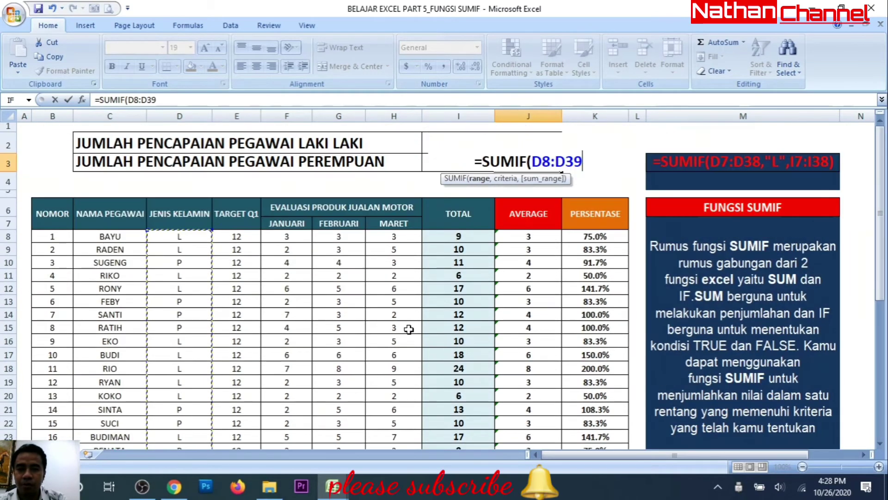
{"action": "type", "text": ","}
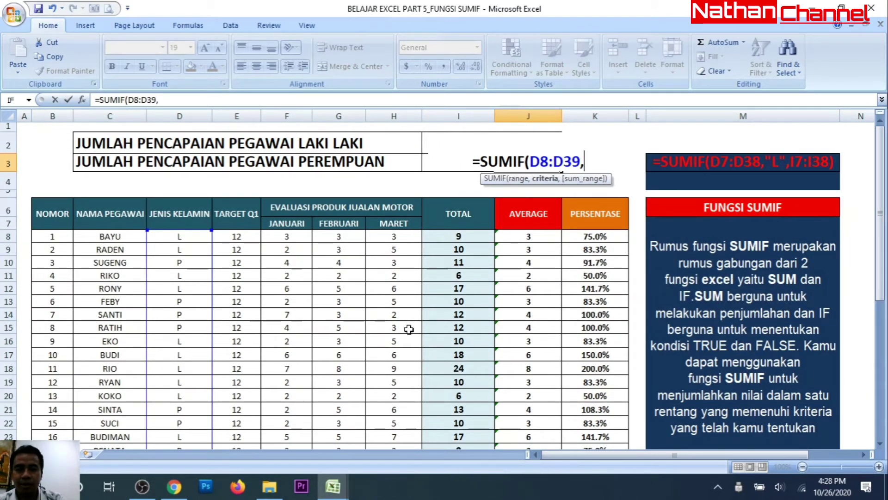
{"action": "type", "text": "\""}
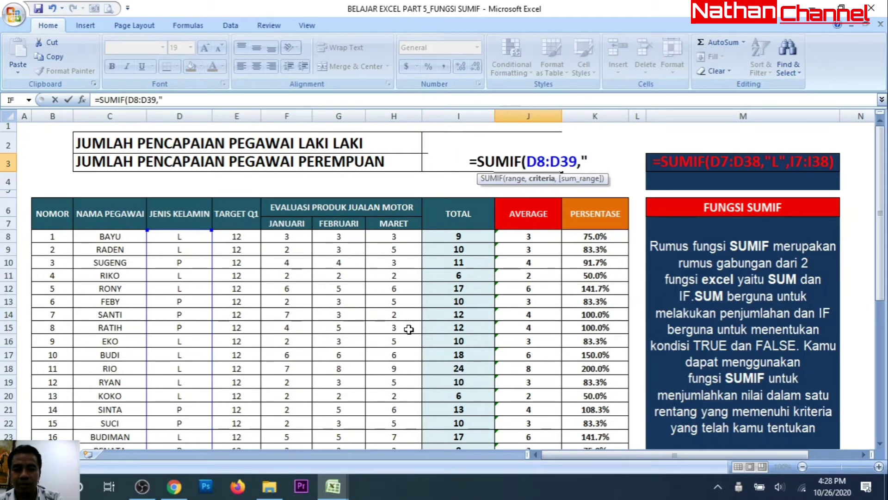
{"action": "type", "text": "P\""}
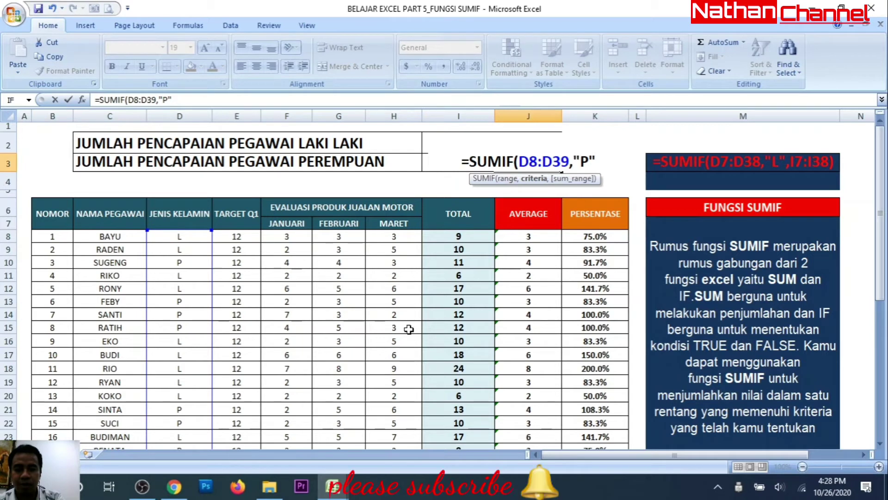
{"action": "type", "text": ","}
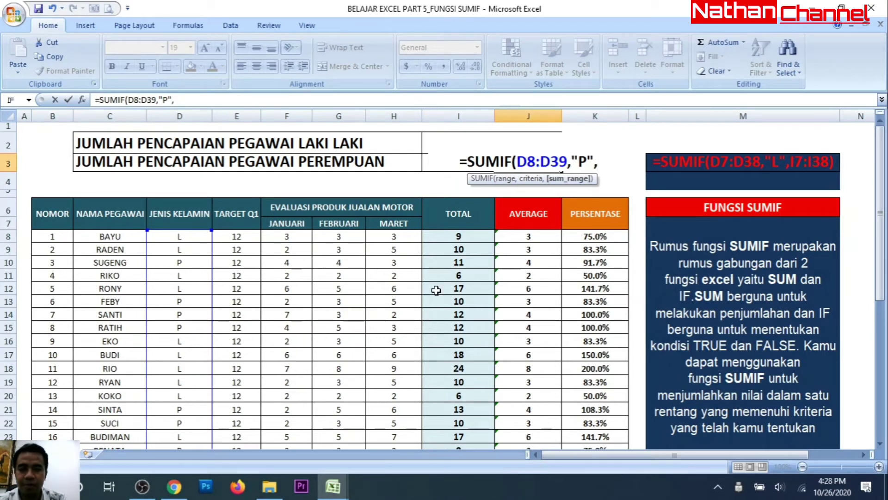
Step: Add I8:I39 as the sum range and close the formula, giving 132
{"action": "left_click", "coordinate": [460, 237]}
{"action": "left_click_drag", "start_coordinate": [461, 239], "coordinate": [443, 456]}
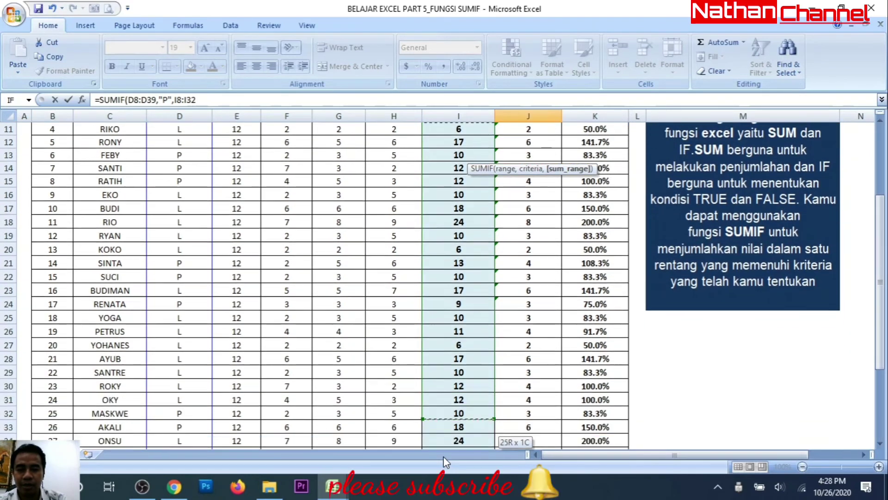
{"action": "left_click_drag", "start_coordinate": [443, 456], "coordinate": [456, 401]}
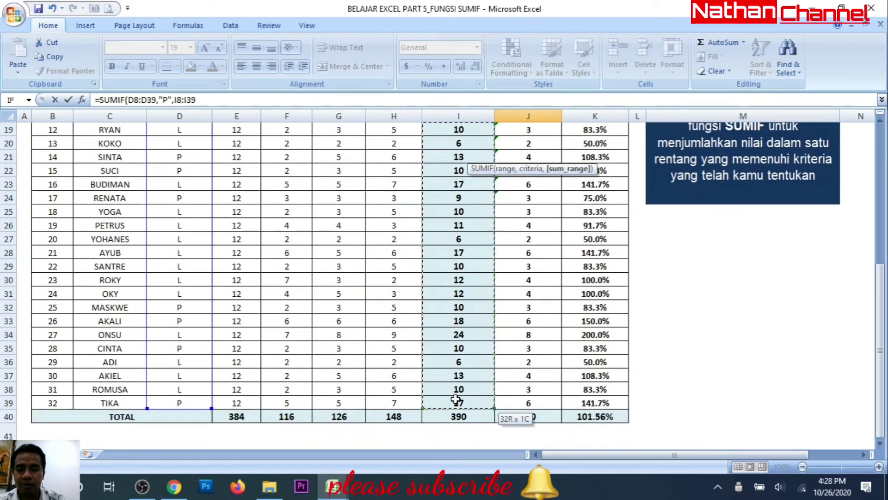
{"action": "scroll", "coordinate": [456, 400], "scroll_direction": "up", "scroll_amount": 2}
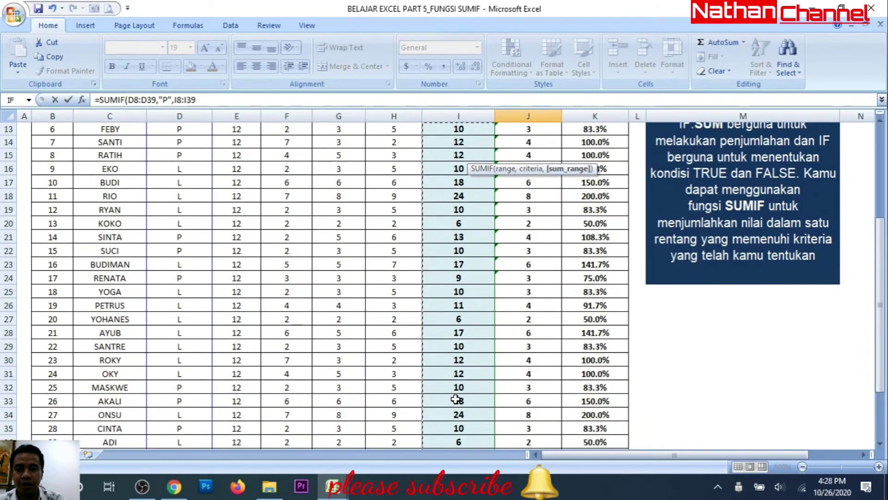
{"action": "scroll", "coordinate": [456, 400], "scroll_direction": "up", "scroll_amount": 4}
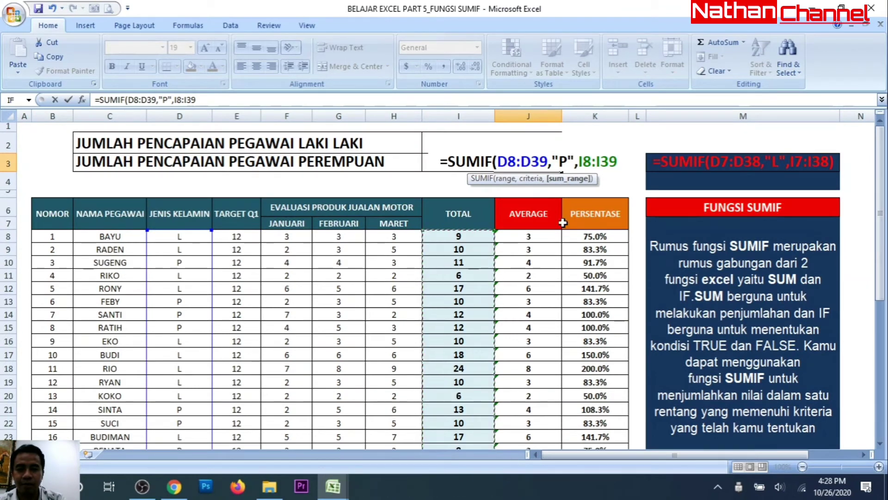
{"action": "type", "text": ")"}
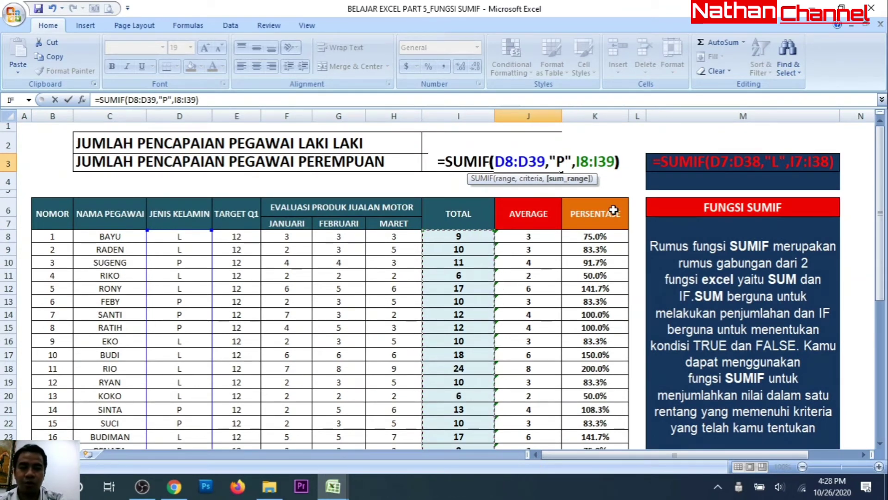
{"action": "key", "text": "Return"}
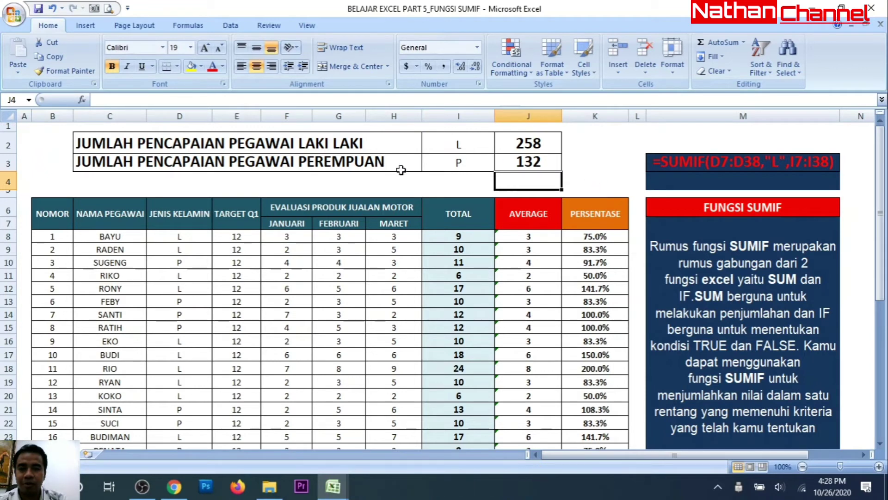
Step: Enter =J2+J3 in J4 to get the grand total of 390
{"action": "left_click", "coordinate": [536, 162]}
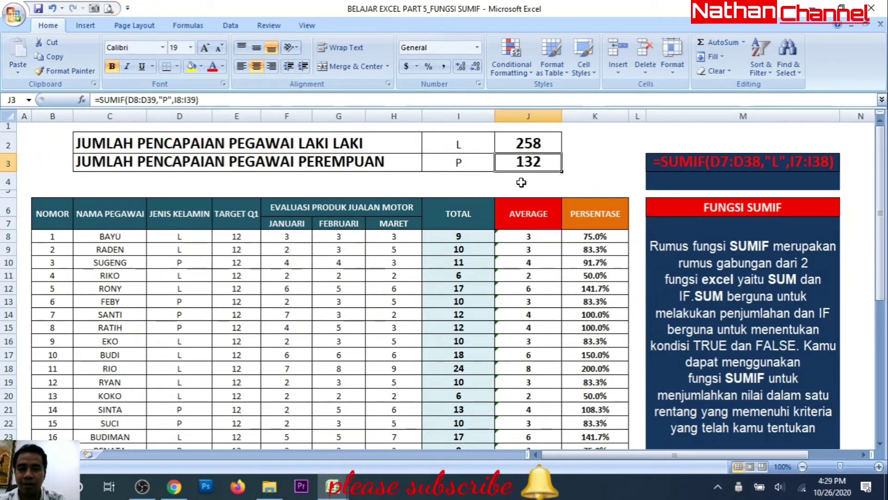
{"action": "left_click", "coordinate": [522, 182]}
{"action": "type", "text": "="}
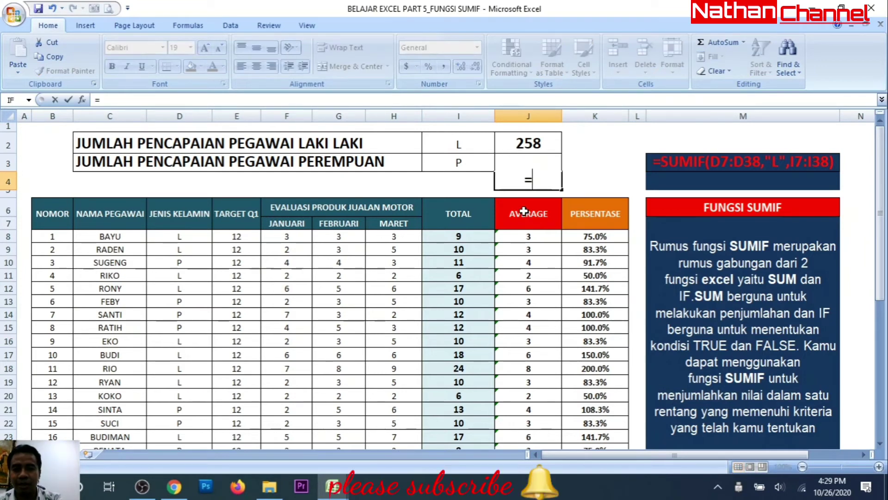
{"action": "key", "text": "Up"}
{"action": "key", "text": "Up"}
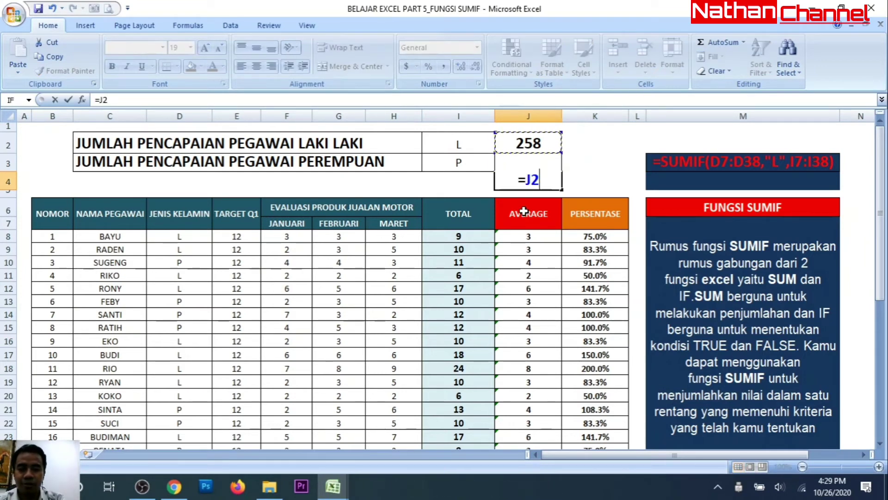
{"action": "type", "text": "+"}
{"action": "key", "text": "Up"}
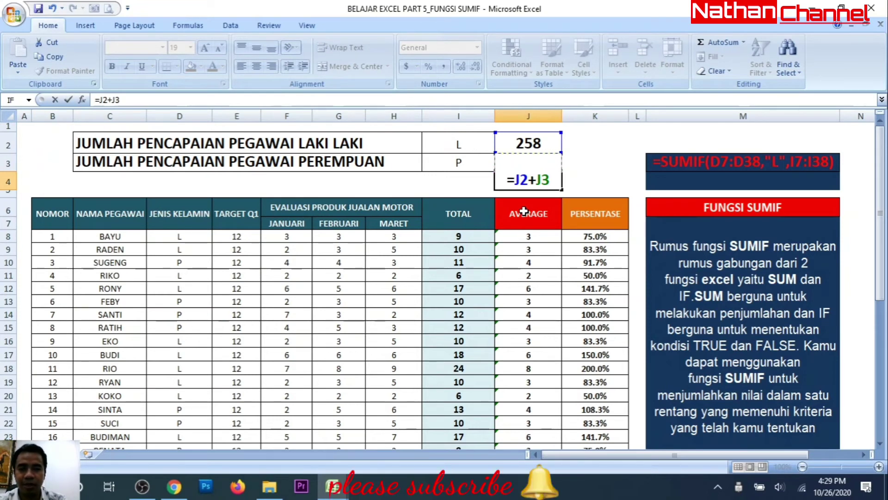
{"action": "key", "text": "Return"}
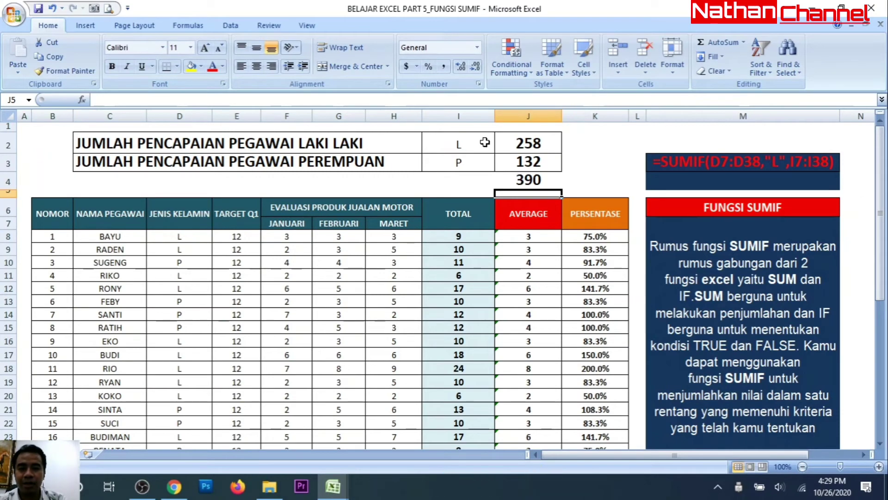
Step: Check that I40's =SUM(I8:I39) also totals 390, leaving it unchanged
{"action": "left_click", "coordinate": [524, 179]}
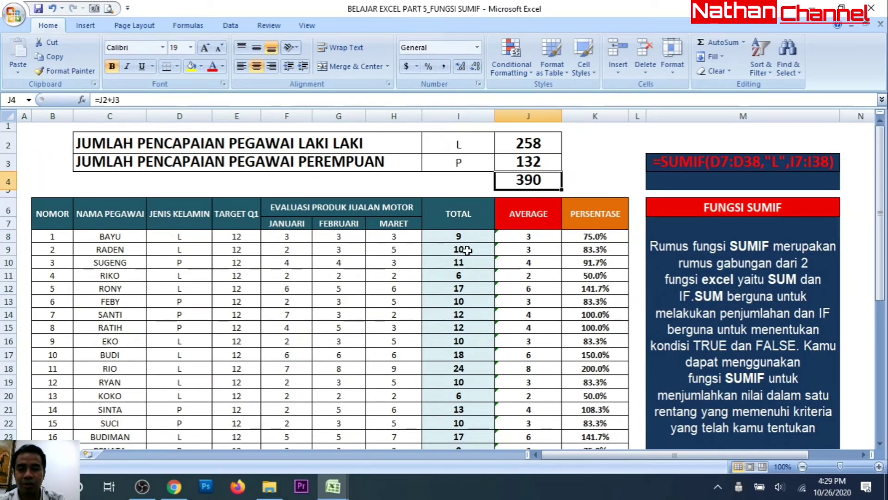
{"action": "scroll", "coordinate": [468, 250], "scroll_direction": "down", "scroll_amount": 1}
{"action": "scroll", "coordinate": [467, 252], "scroll_direction": "down", "scroll_amount": 3}
{"action": "scroll", "coordinate": [468, 267], "scroll_direction": "down", "scroll_amount": 2}
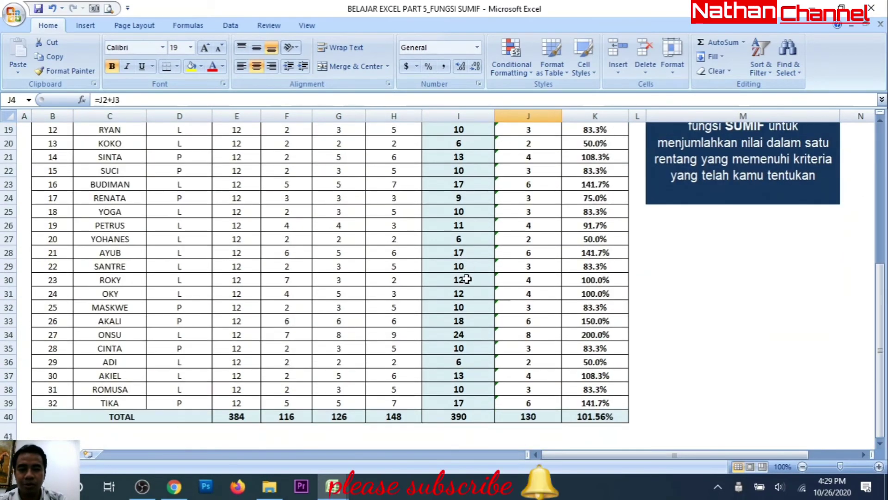
{"action": "left_click", "coordinate": [464, 418]}
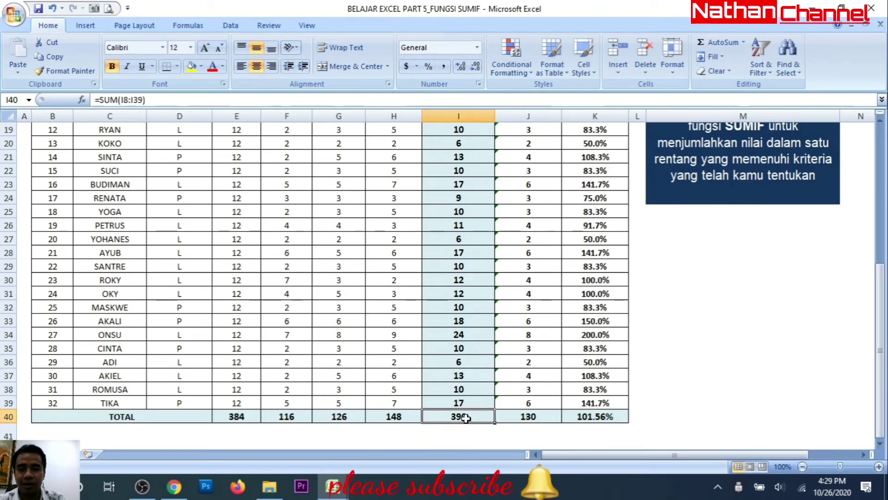
{"action": "double_click", "coordinate": [466, 417]}
{"action": "scroll", "coordinate": [491, 373], "scroll_direction": "up", "scroll_amount": 6}
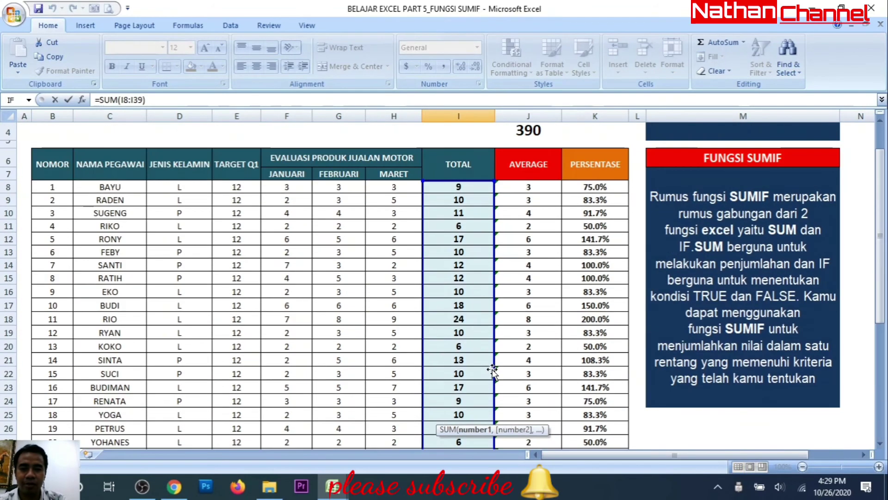
{"action": "key", "text": "Escape"}
{"action": "scroll", "coordinate": [539, 313], "scroll_direction": "down", "scroll_amount": 3}
{"action": "scroll", "coordinate": [539, 313], "scroll_direction": "up", "scroll_amount": 2}
{"action": "scroll", "coordinate": [540, 278], "scroll_direction": "up", "scroll_amount": 1}
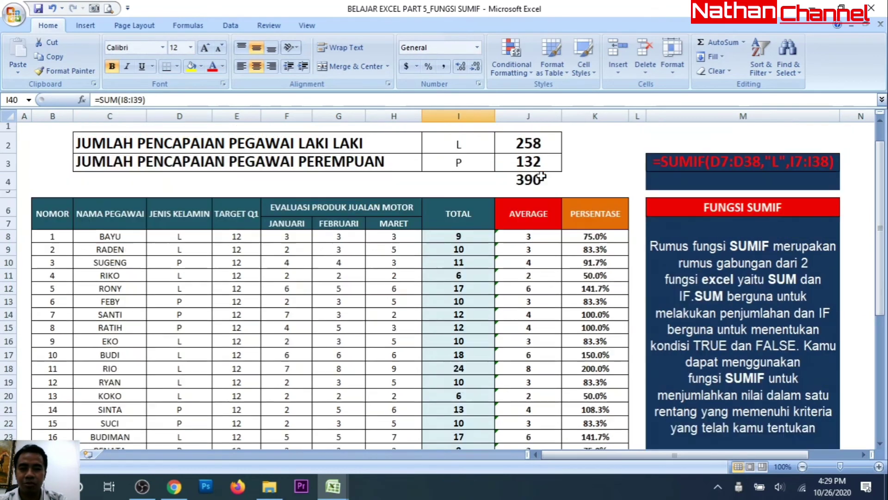
Step: Type the label TOTAL in I4 beside the 390 grand total
{"action": "left_click", "coordinate": [539, 181]}
{"action": "left_click", "coordinate": [476, 180]}
{"action": "type", "text": "TO"}
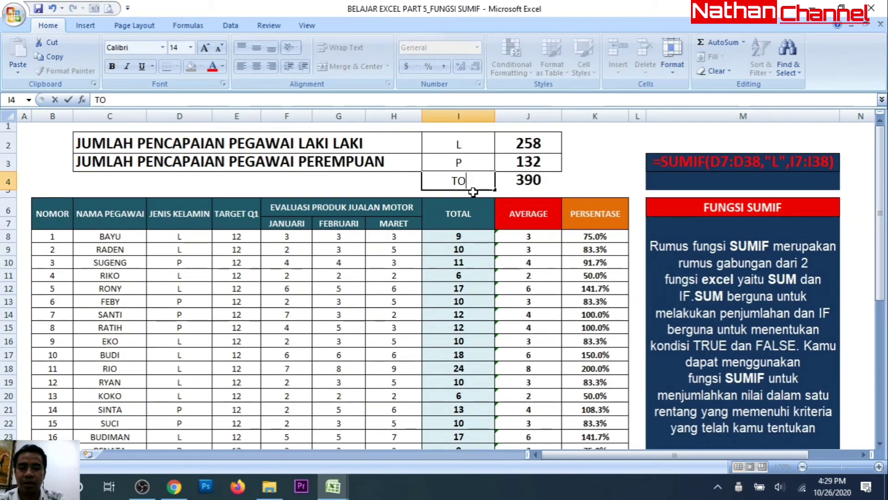
{"action": "type", "text": "TAL"}
{"action": "key", "text": "Tab"}
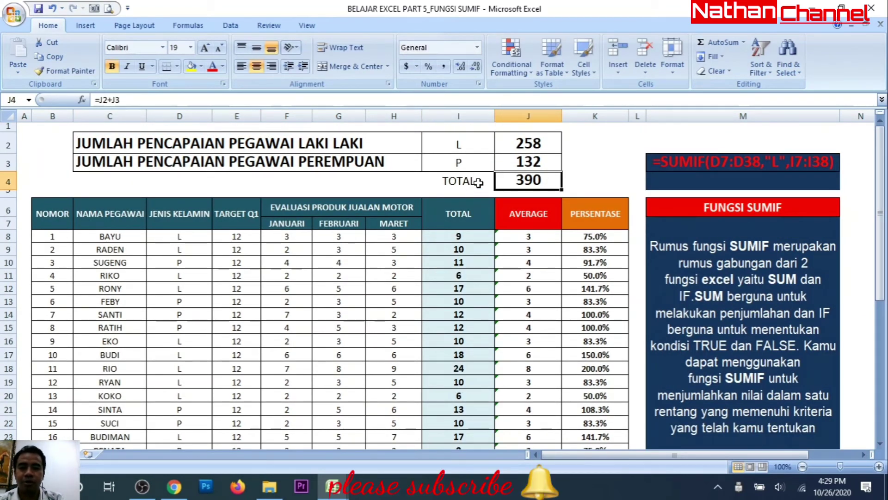
Step: Give I4:J4 all borders and make the TOTAL label bold
{"action": "left_click_drag", "start_coordinate": [477, 182], "coordinate": [502, 180]}
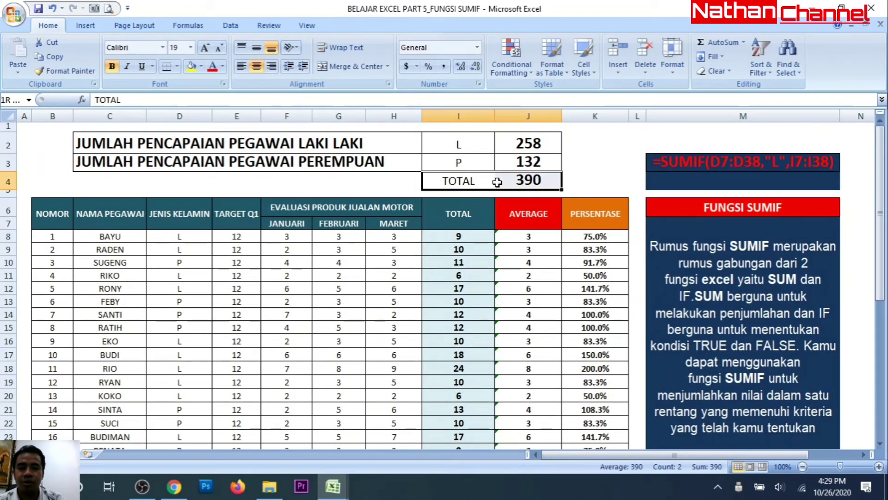
{"action": "left_click", "coordinate": [177, 71]}
{"action": "left_click", "coordinate": [74, 171]}
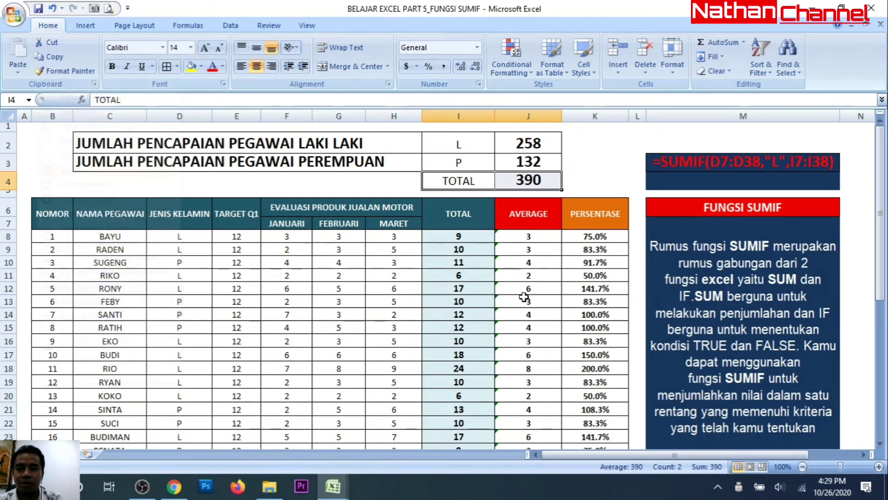
{"action": "left_click", "coordinate": [524, 295]}
{"action": "left_click", "coordinate": [442, 183]}
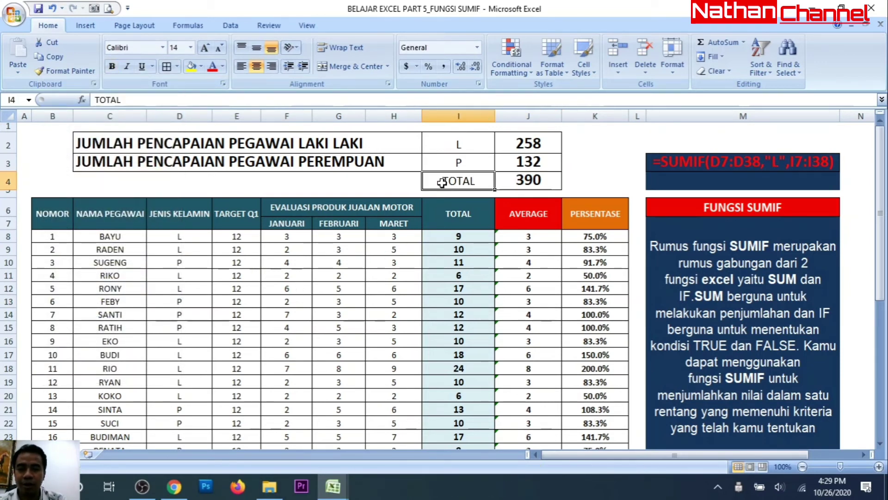
{"action": "key", "text": "ctrl+b"}
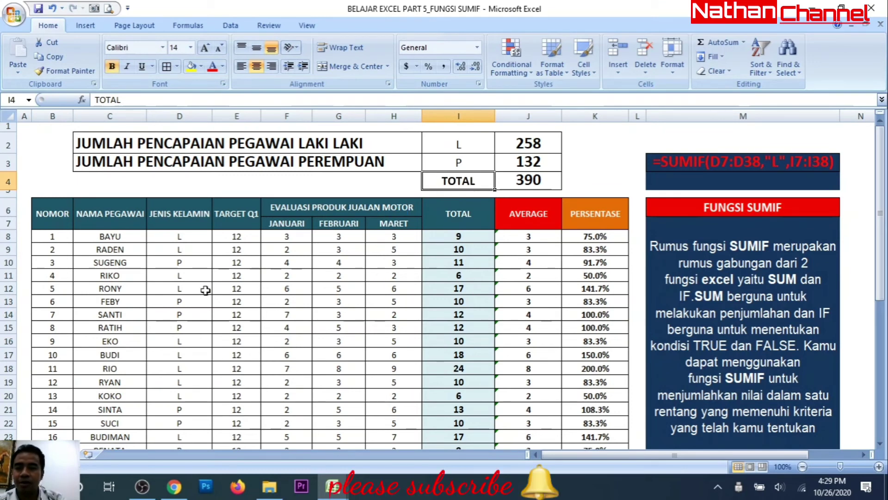
{"action": "left_click", "coordinate": [191, 312]}
Step: Enter a new name for employee 6 and set their gender to L, shifting totals to 268 and 122
{"action": "left_click", "coordinate": [122, 301]}
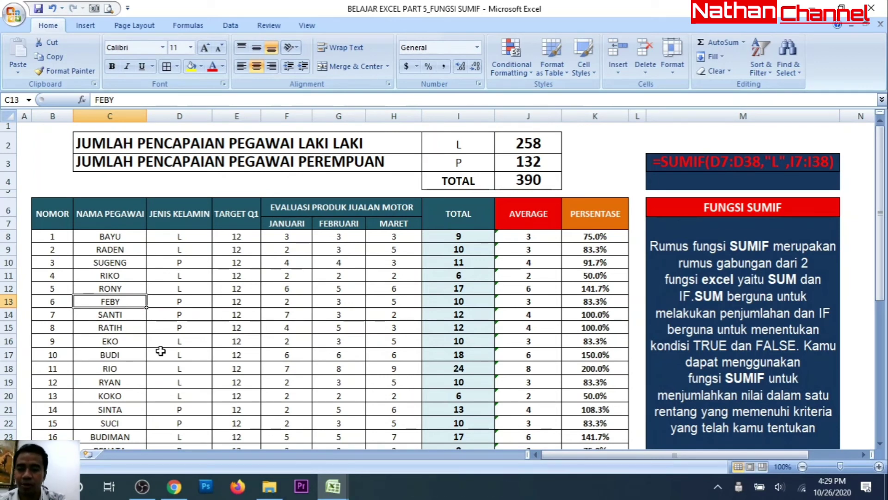
{"action": "type", "text": "ROKY"}
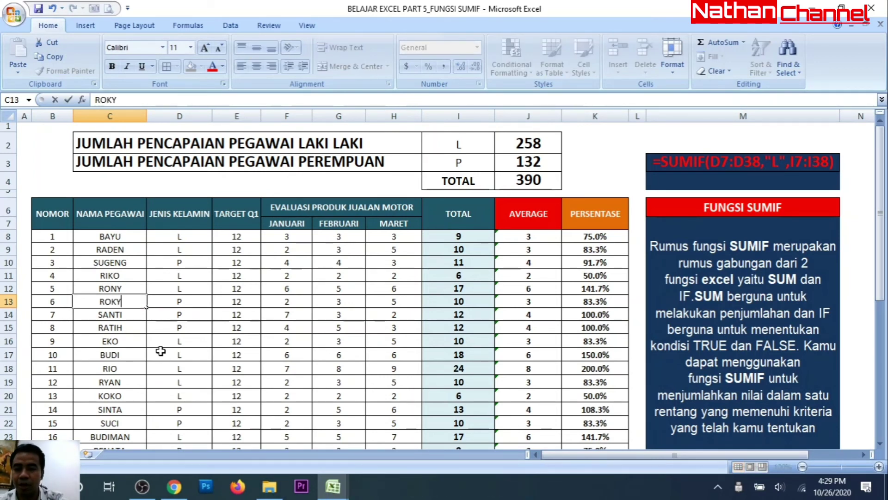
{"action": "key", "text": "Tab"}
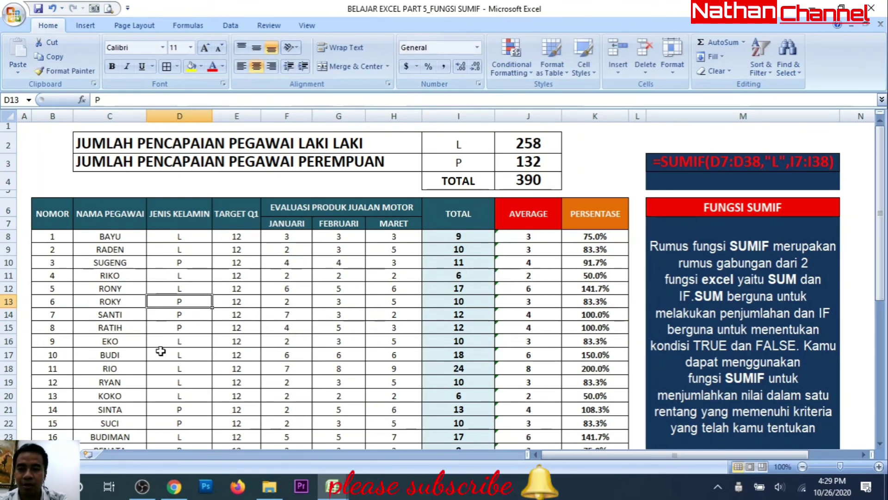
{"action": "type", "text": "L"}
{"action": "key", "text": "Tab"}
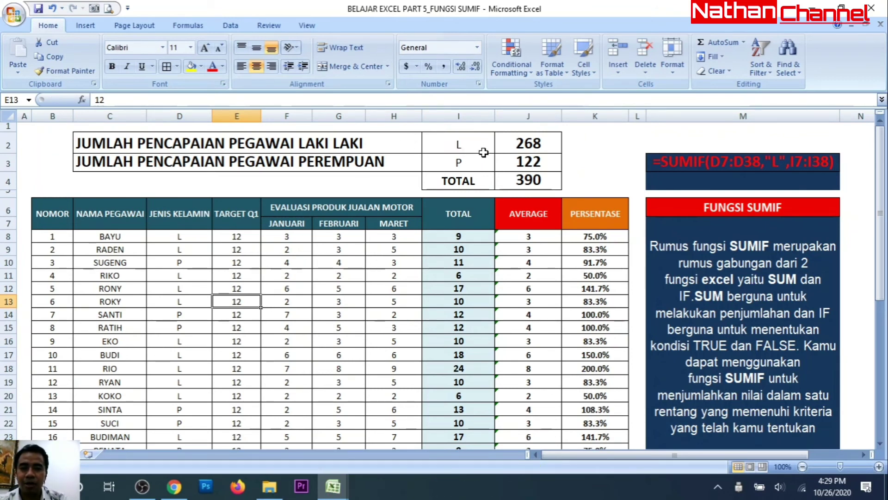
{"action": "left_click", "coordinate": [515, 146]}
{"action": "left_click", "coordinate": [527, 159]}
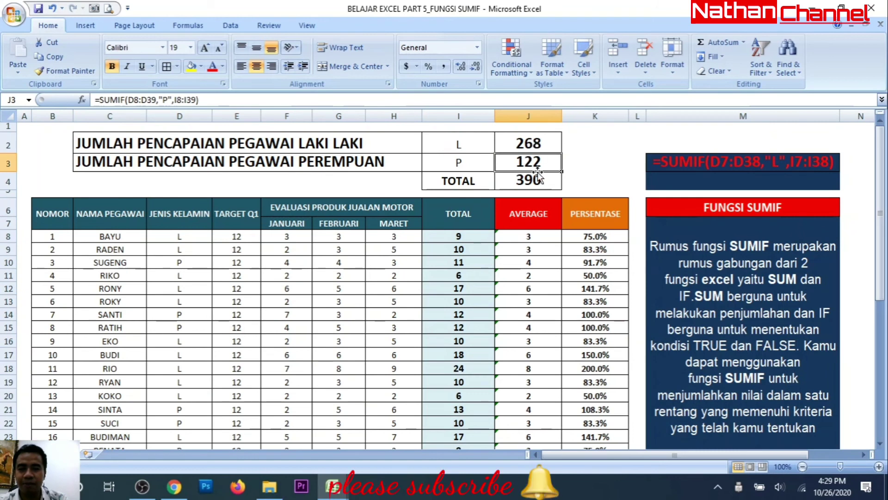
{"action": "left_click", "coordinate": [537, 179]}
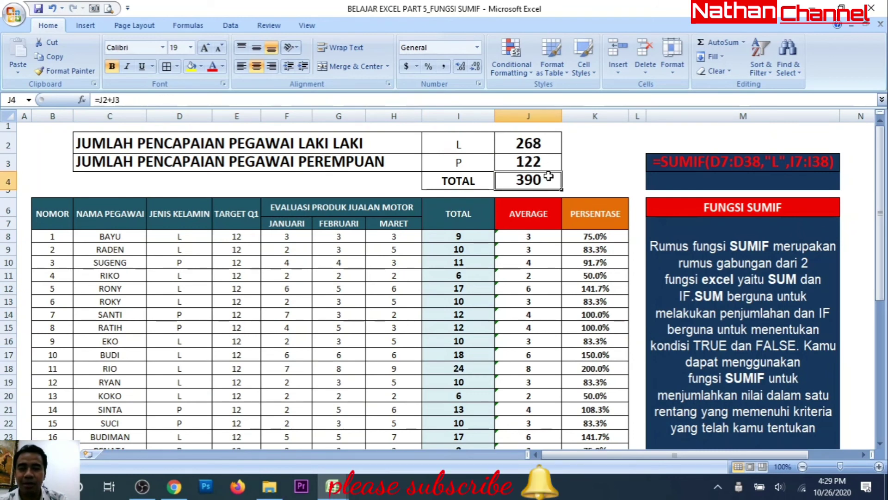